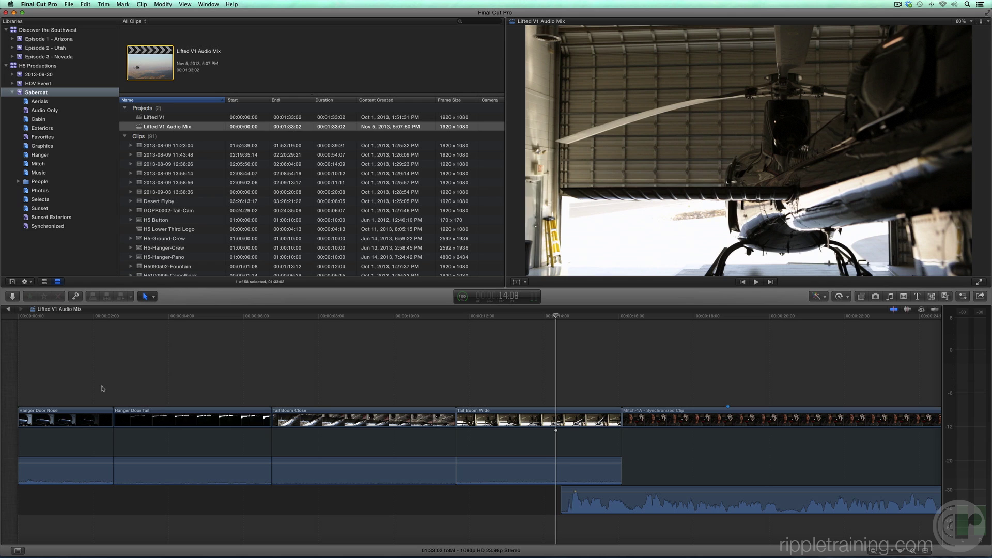
Step: Marquee-select the four hangar clips and show their stereo audio settings in the Inspector
left_click_drag(102, 389, 474, 478)
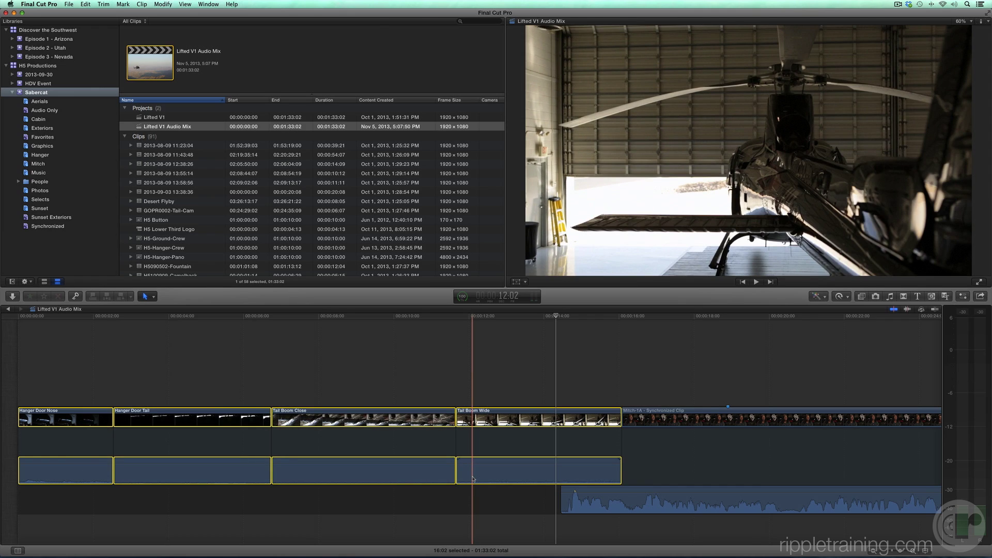
key("super+4")
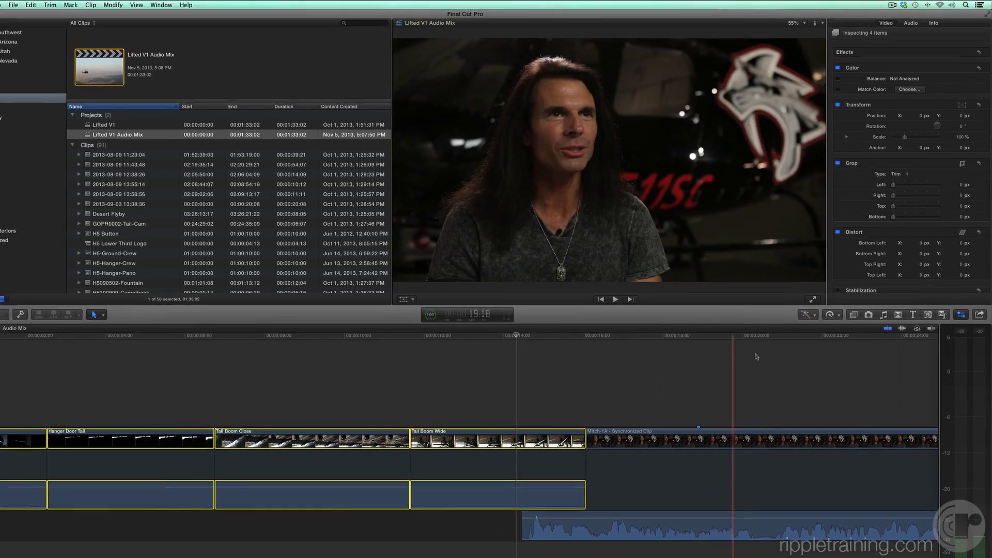
left_click(912, 24)
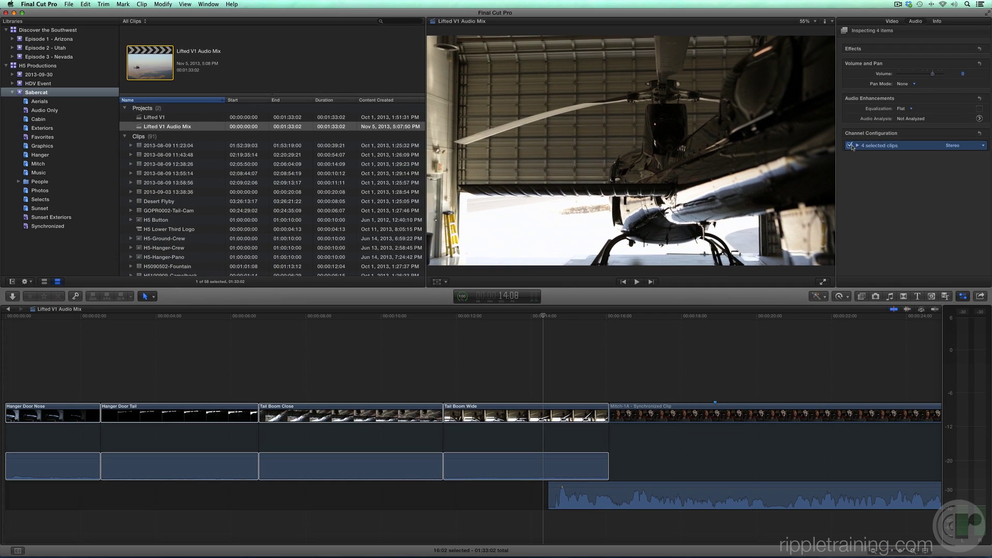
Step: Switch the hangar clips' Channel Configuration audio off and back on, keeping stereo
left_click(851, 147)
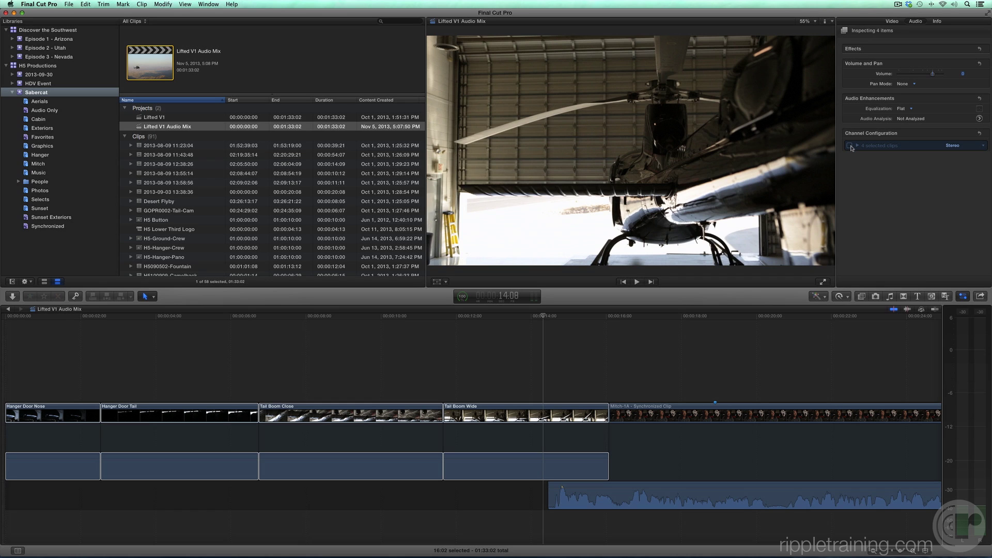
left_click(850, 146)
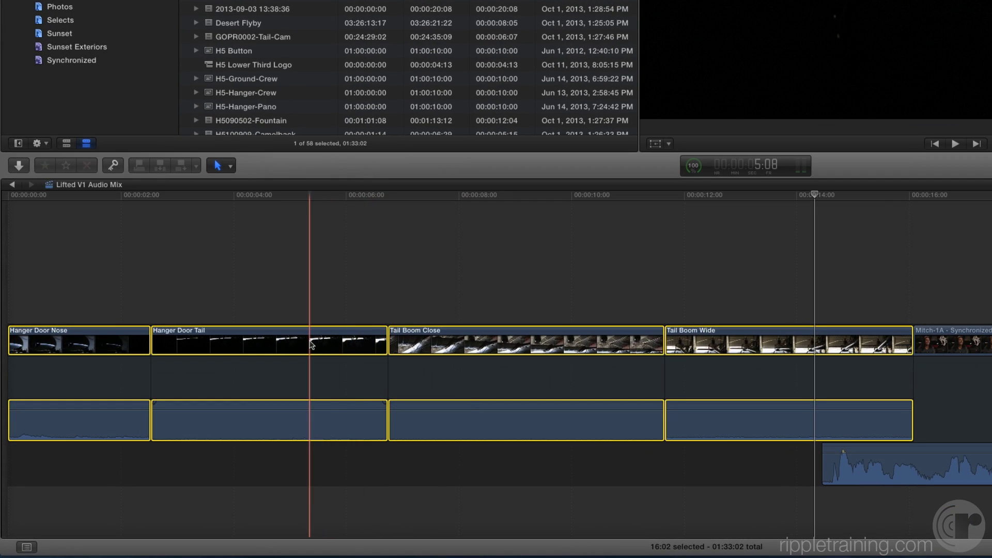
Step: Detach the hangar clips' audio, then select the Hanger Door Tail through Tail Boom Wide audio
right_click(310, 345)
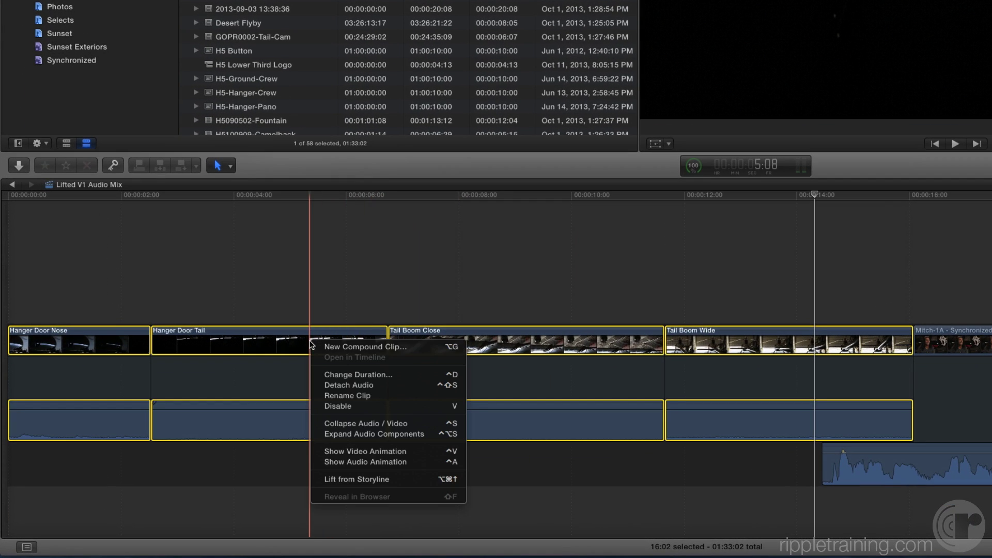
left_click(327, 385)
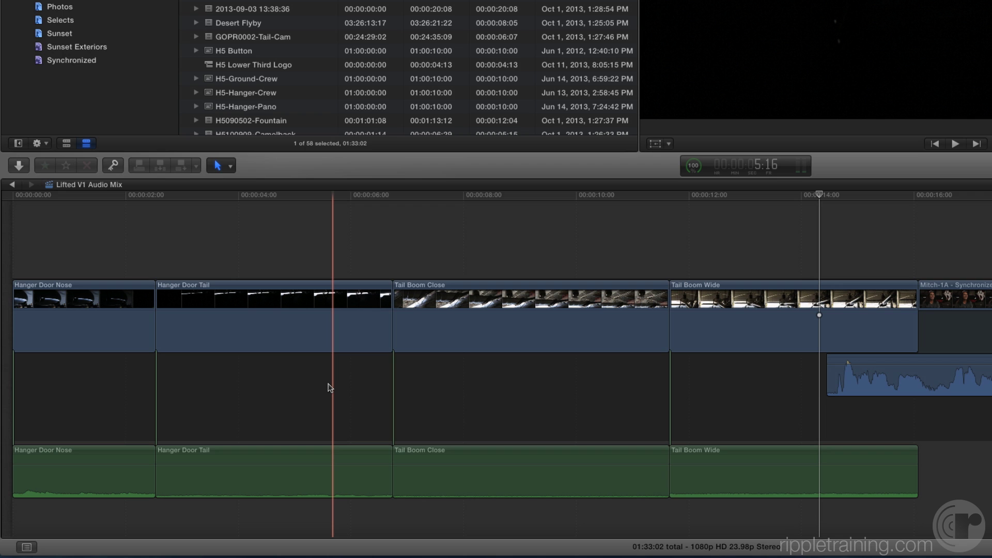
left_click_drag(328, 387, 687, 492)
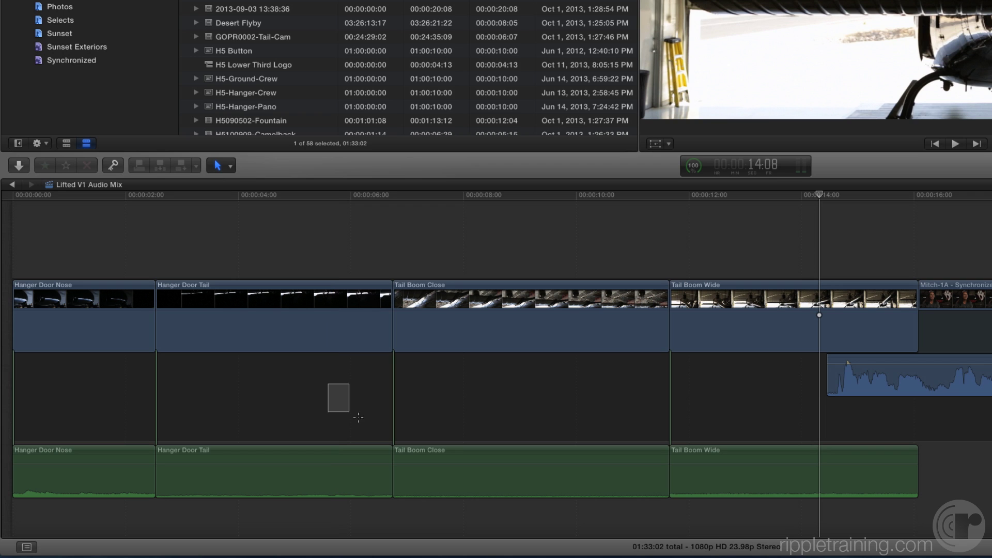